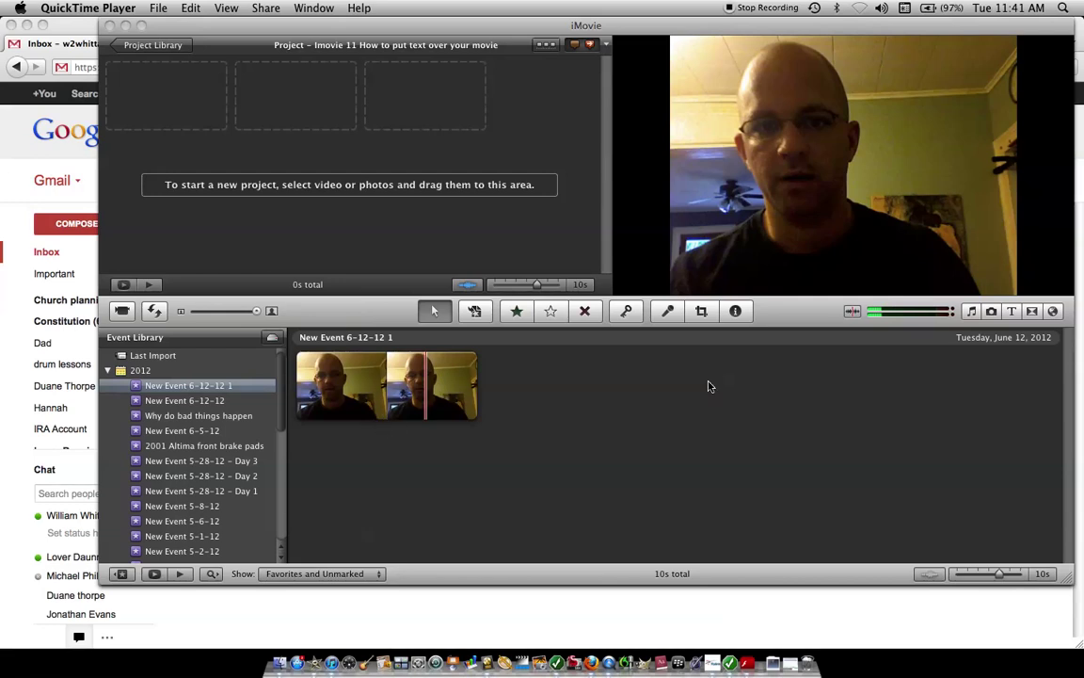
# - Bring the iMovie window with the empty project and the webcam event clip to the front
pyautogui.click(353, 393)
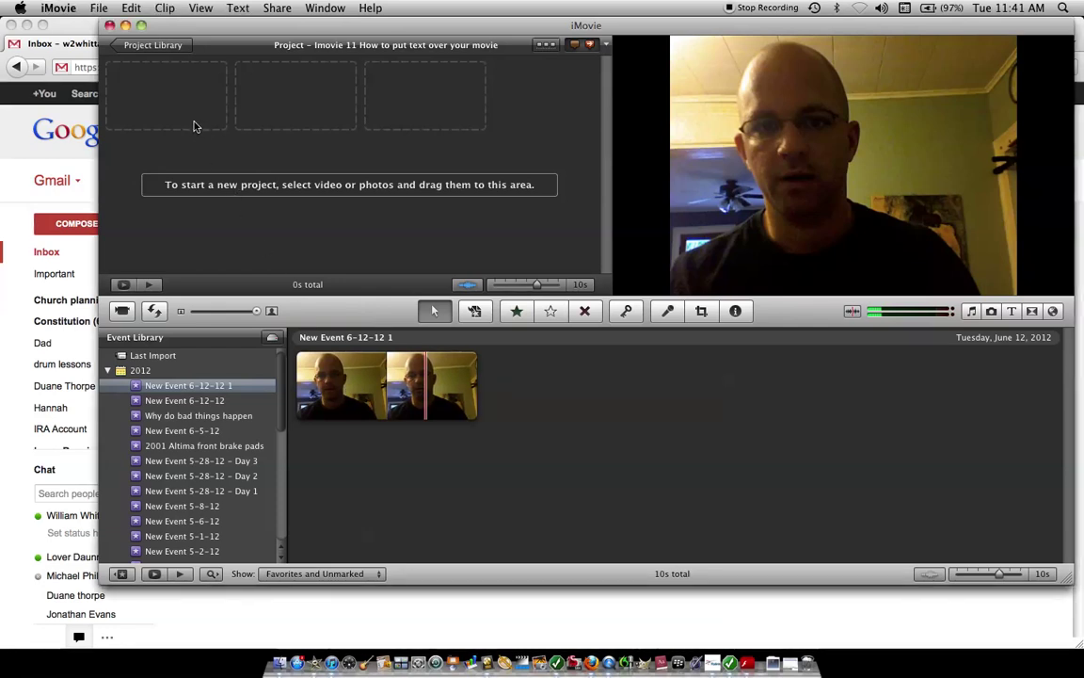
# - Select the whole 10-second webcam event clip and drag it into the empty project
pyautogui.click(372, 391)
pyautogui.moveTo(297, 377); pyautogui.dragTo(516, 396)
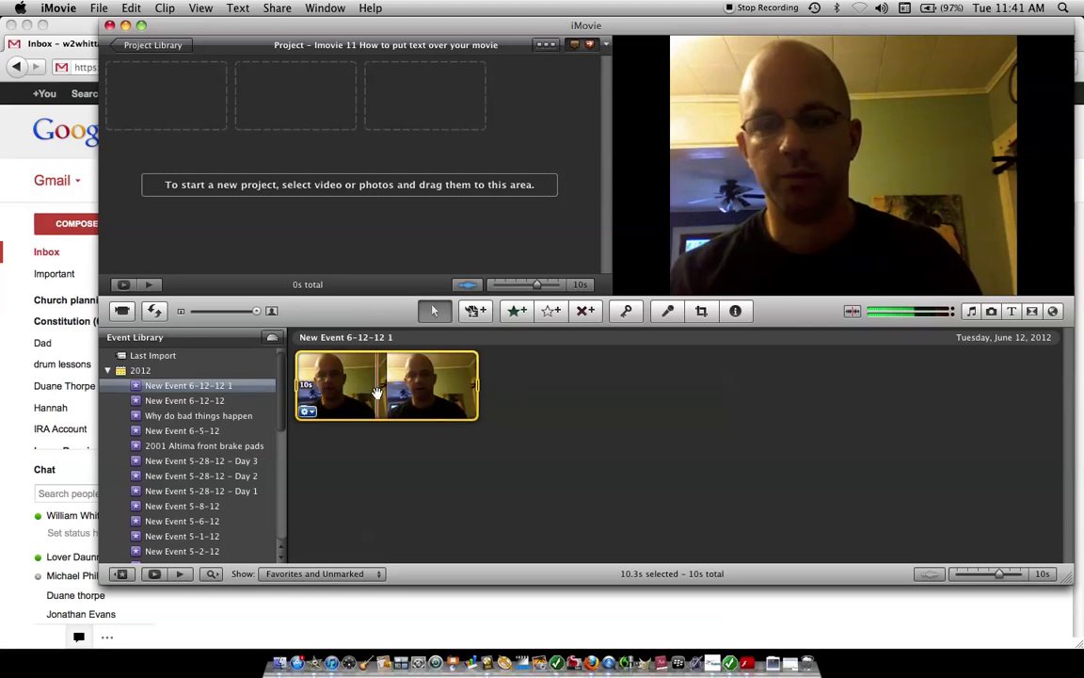
pyautogui.moveTo(377, 391); pyautogui.dragTo(170, 100)
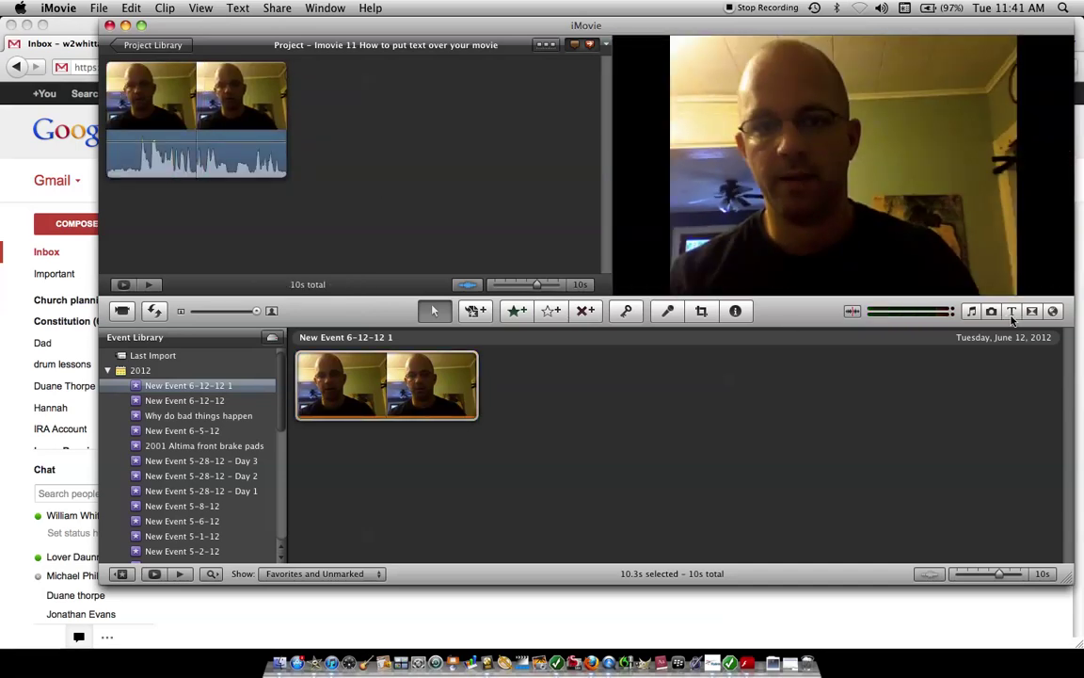
# - Open the title styles, then delete an accidentally added black-background title clip, keeping the project at 10s
pyautogui.click(1012, 313)
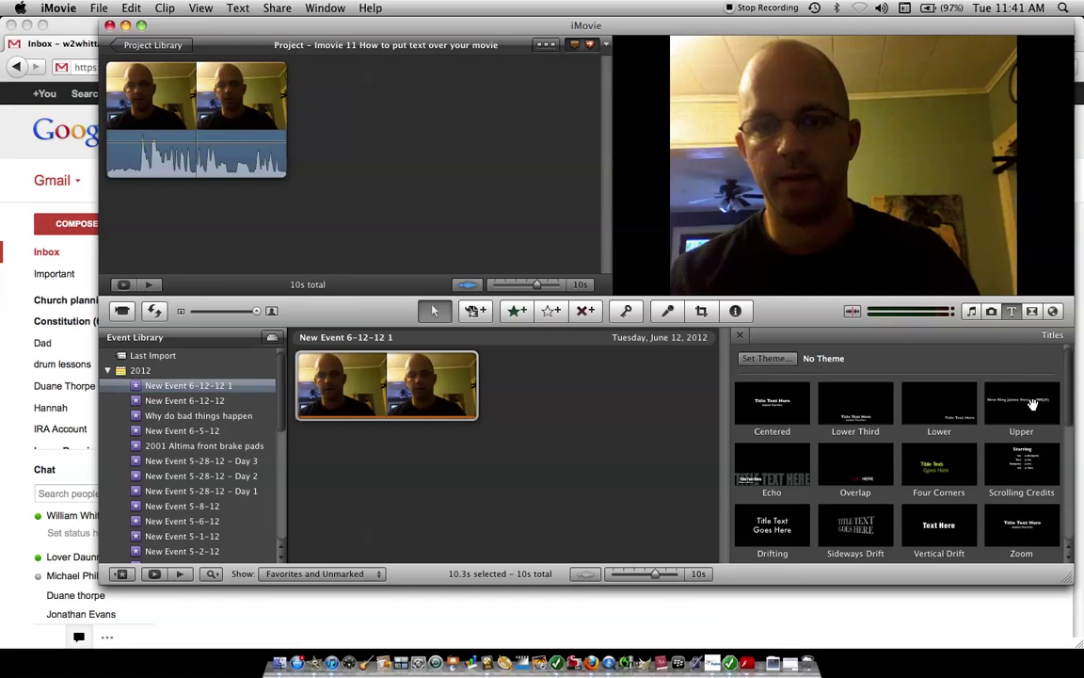
pyautogui.moveTo(1029, 407); pyautogui.dragTo(103, 110)
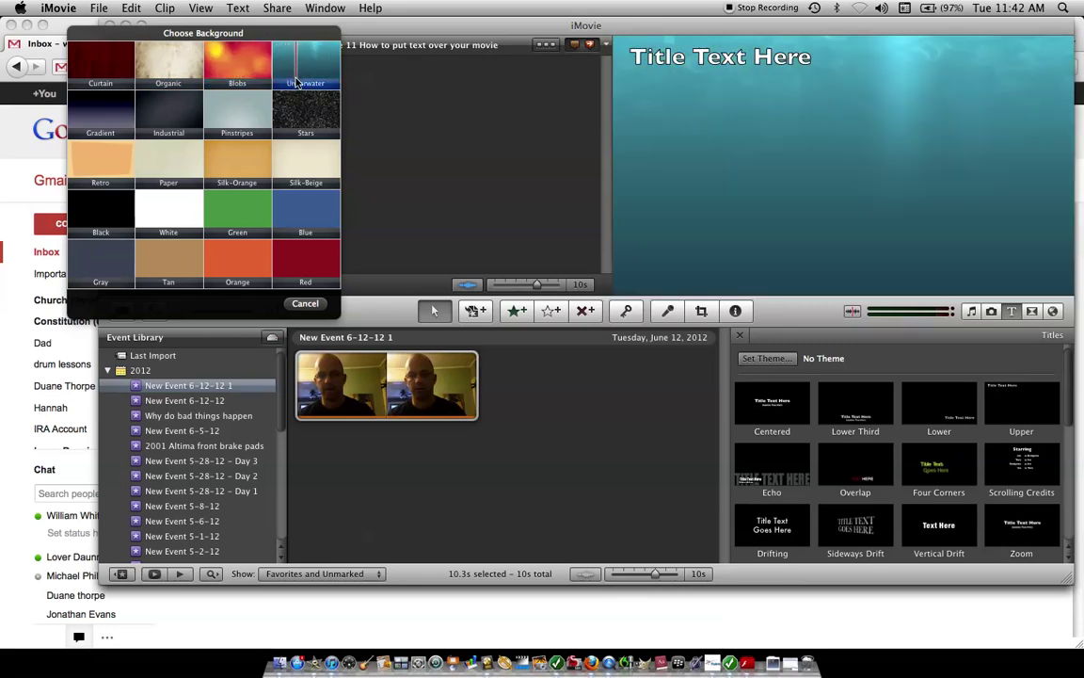
pyautogui.click(106, 219)
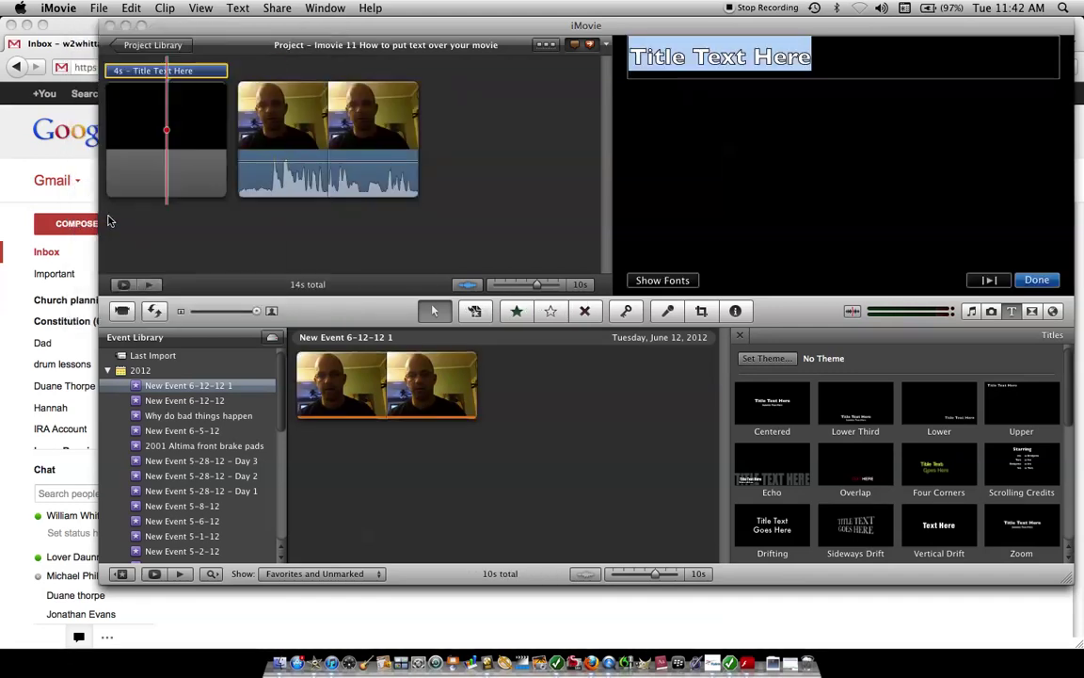
pyautogui.moveTo(148, 129); pyautogui.dragTo(246, 128)
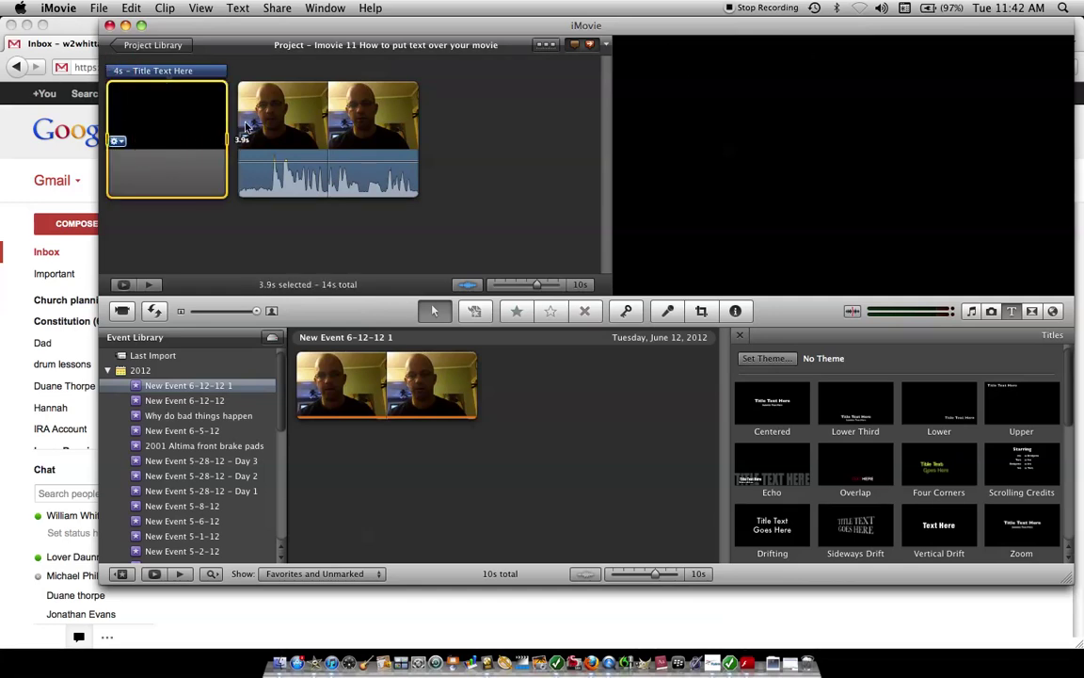
pyautogui.press('Delete')
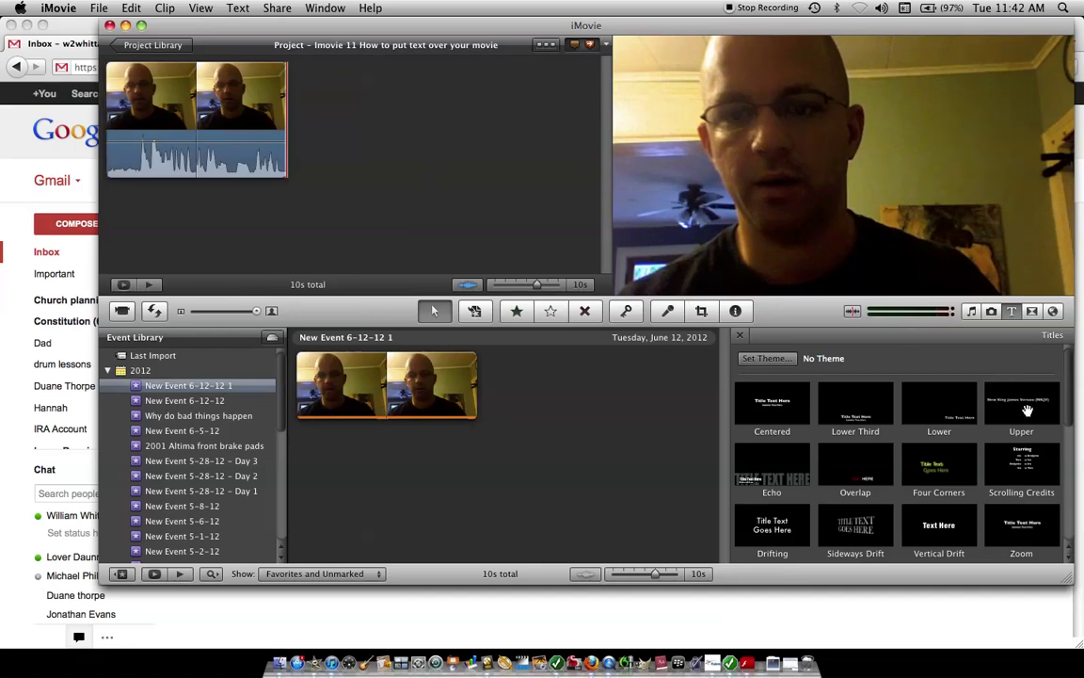
# - Place an Upper title over the webcam clip reading 'Hi my name is Bill.' and select its text
pyautogui.moveTo(1027, 410)
pyautogui.mouseDown()
pyautogui.moveTo(358, 202)
pyautogui.moveTo(283, 165)
pyautogui.moveTo(176, 77)
pyautogui.moveTo(126, 104)
pyautogui.mouseUp()
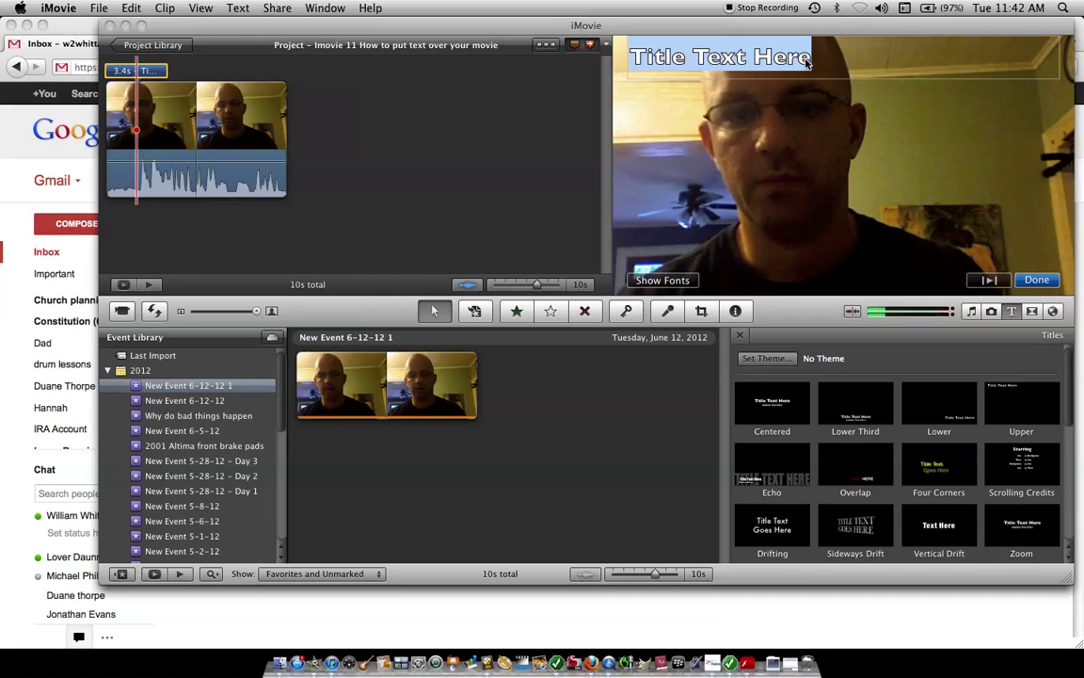
pyautogui.write('Hi')
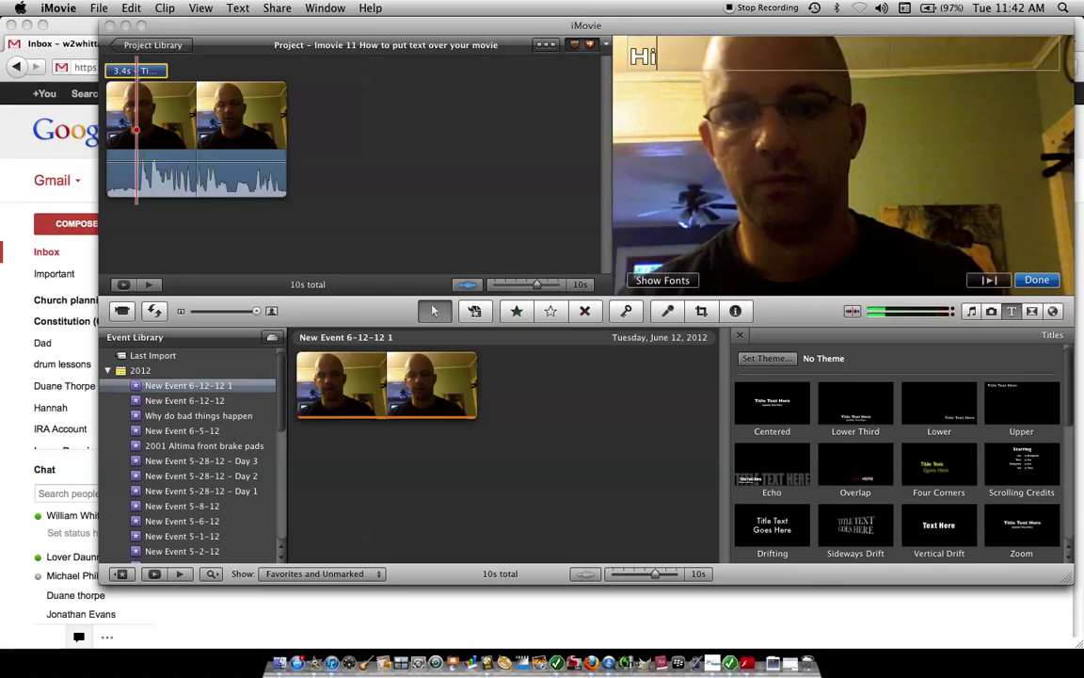
pyautogui.write(' my')
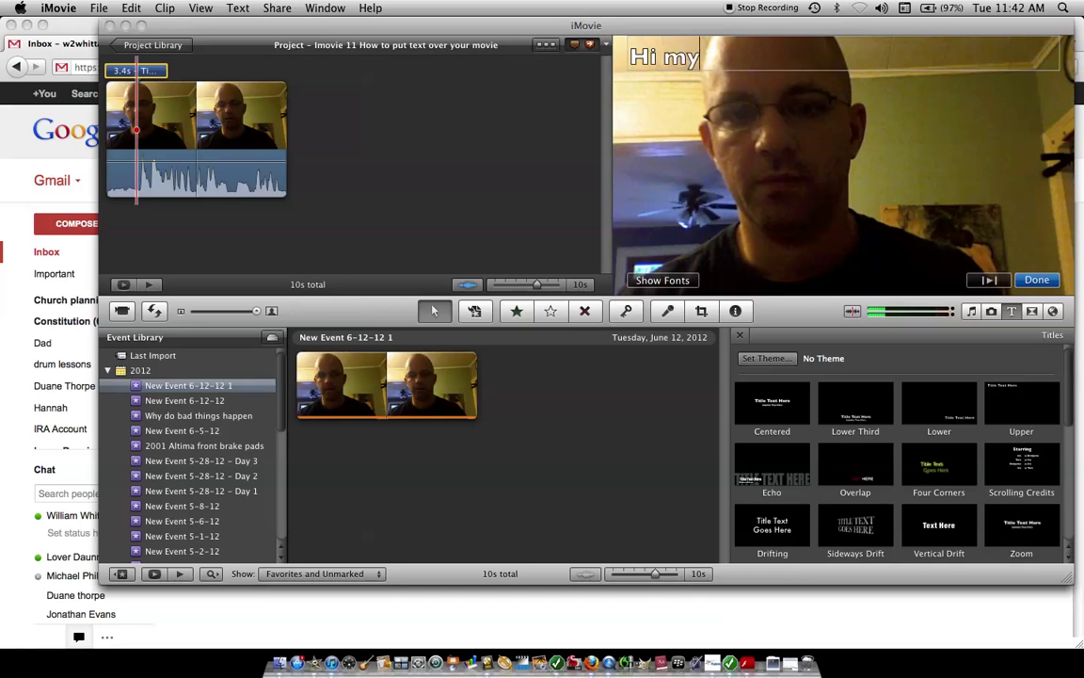
pyautogui.write(' name')
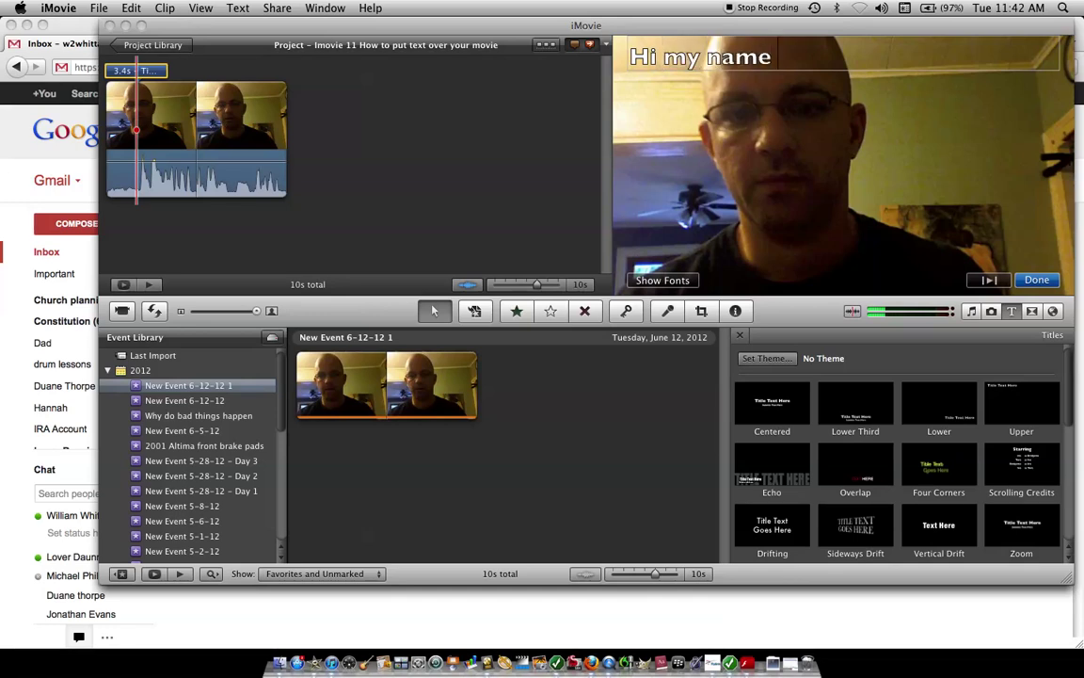
pyautogui.write(' is Bill.')
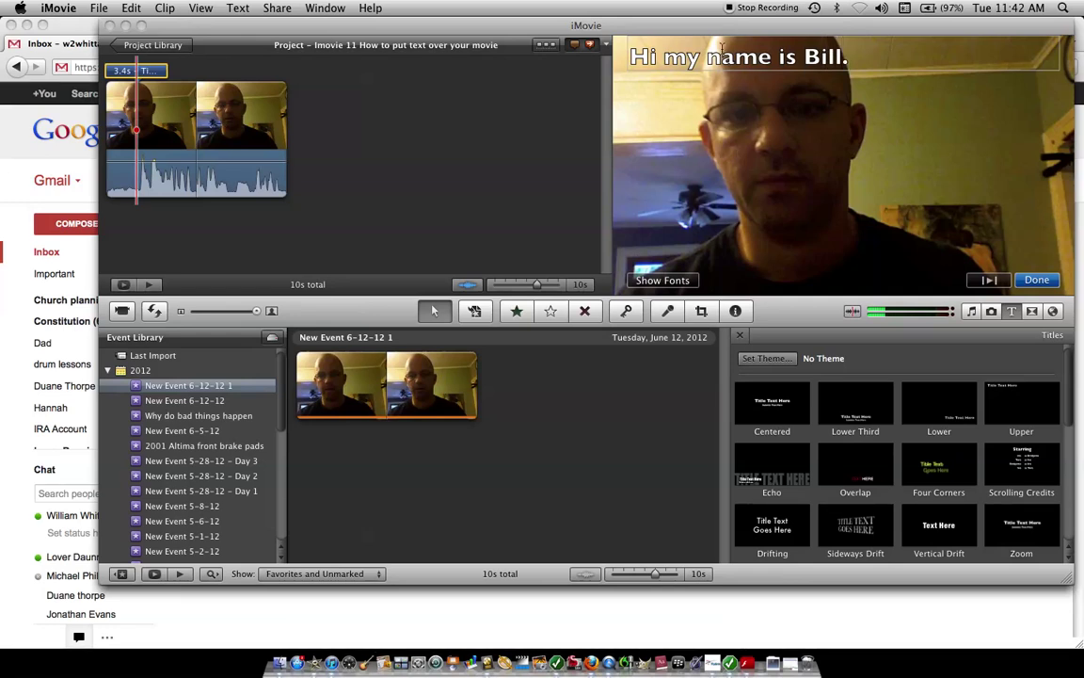
pyautogui.moveTo(853, 50); pyautogui.dragTo(625, 60)
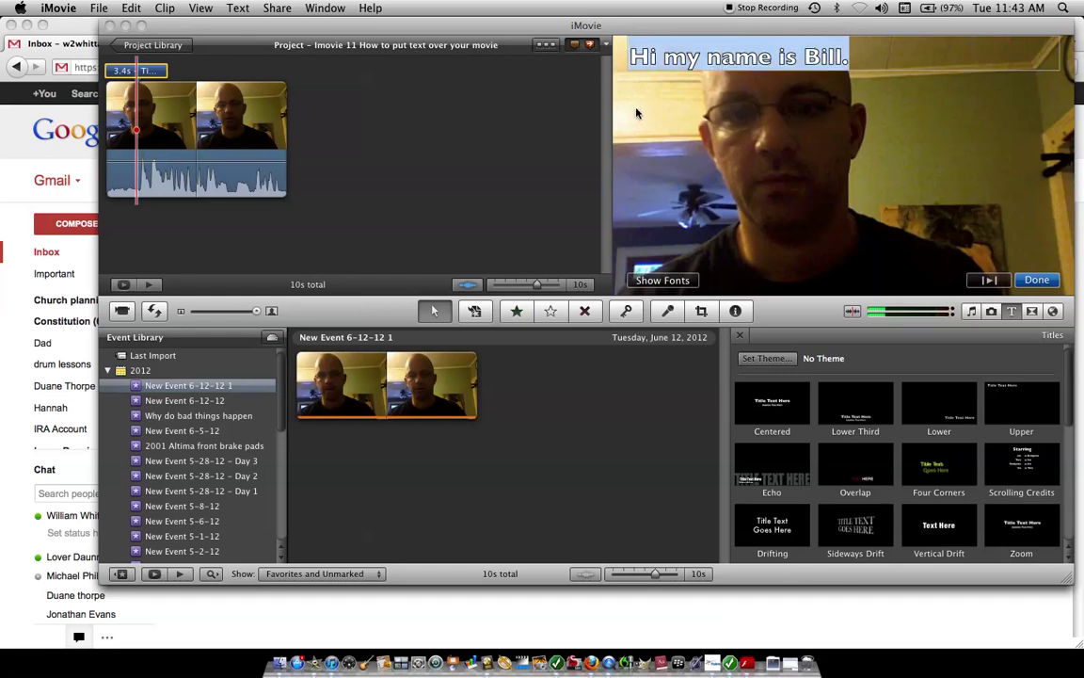
# - Format the title text as bold Times New Roman, size 48, coloured red
pyautogui.click(670, 281)
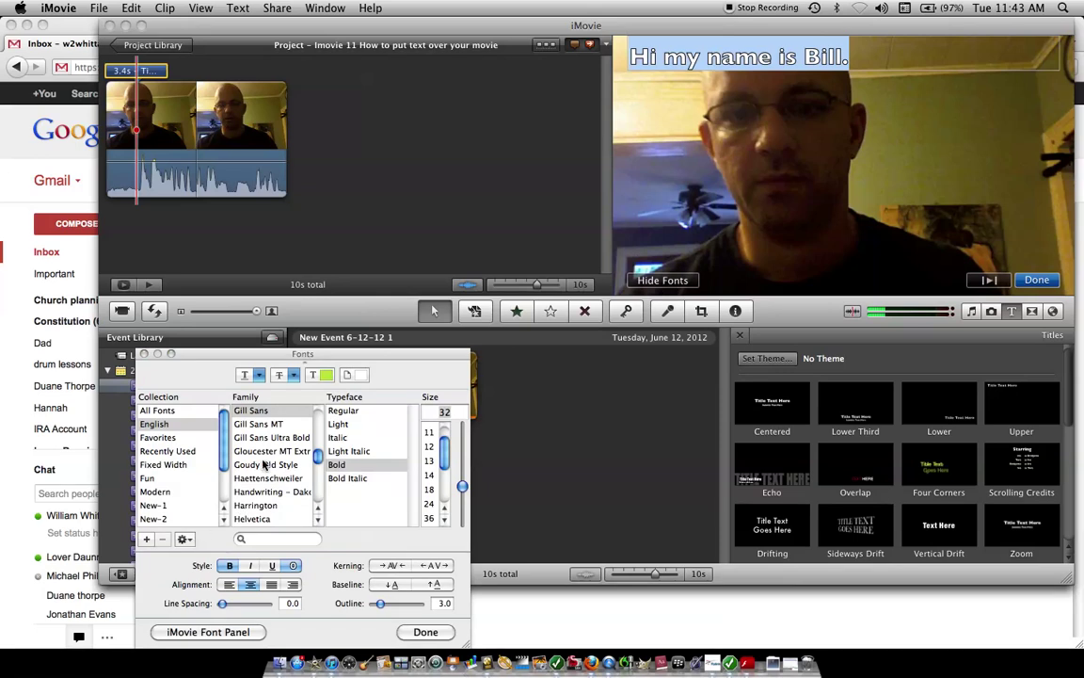
pyautogui.scroll(-8, 264, 464)
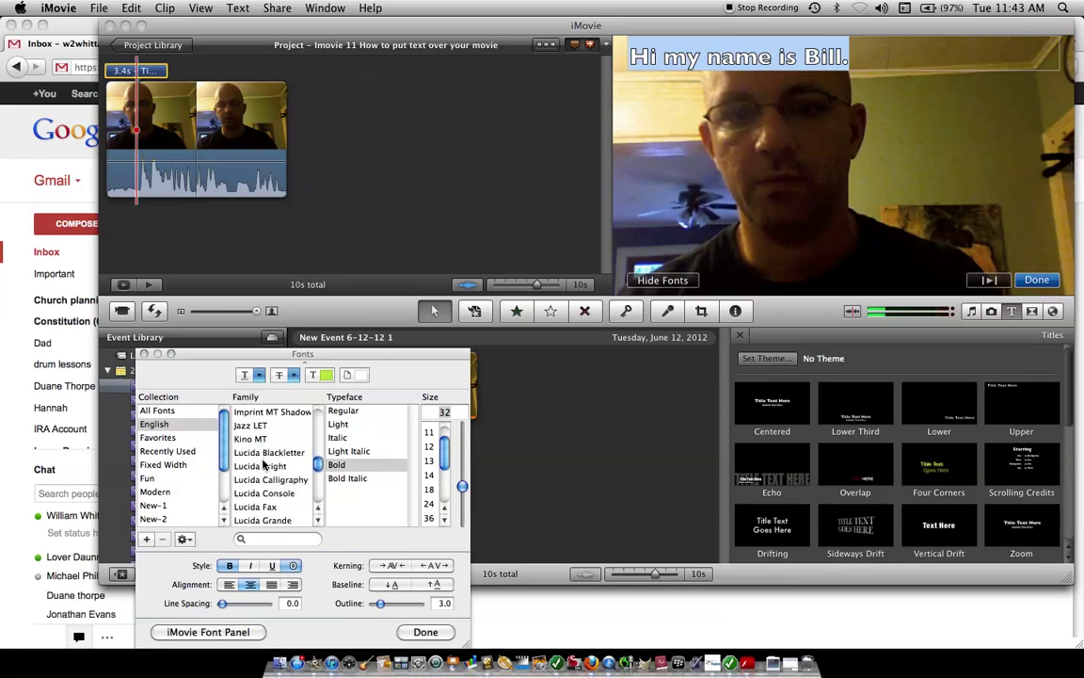
pyautogui.scroll(-10, 265, 464)
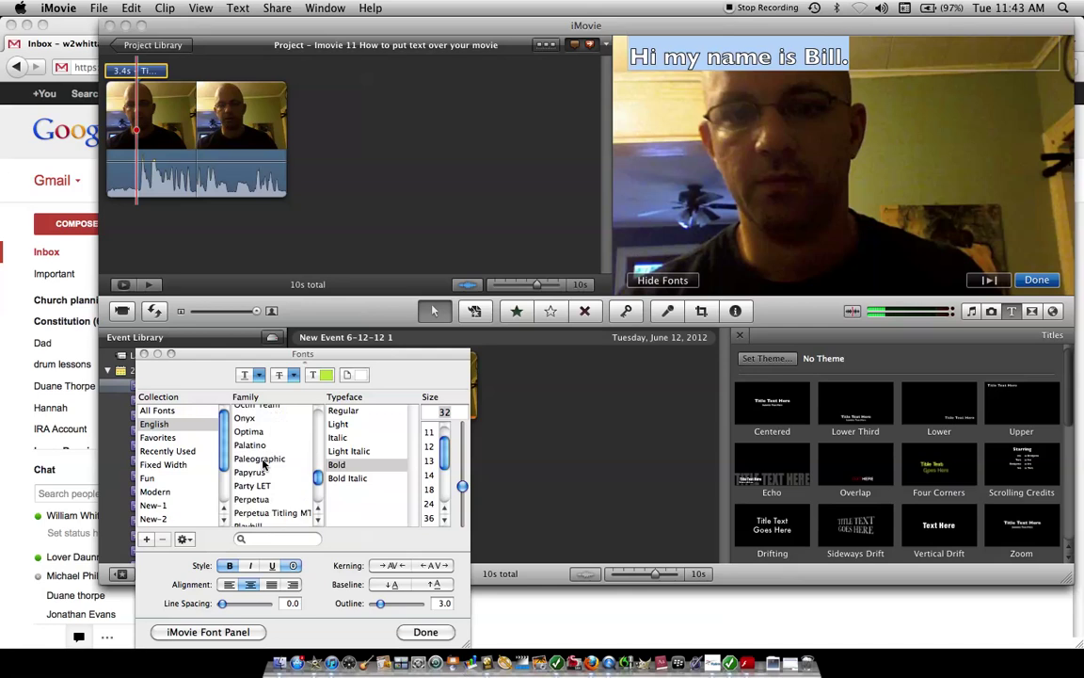
pyautogui.scroll(-10, 264, 464)
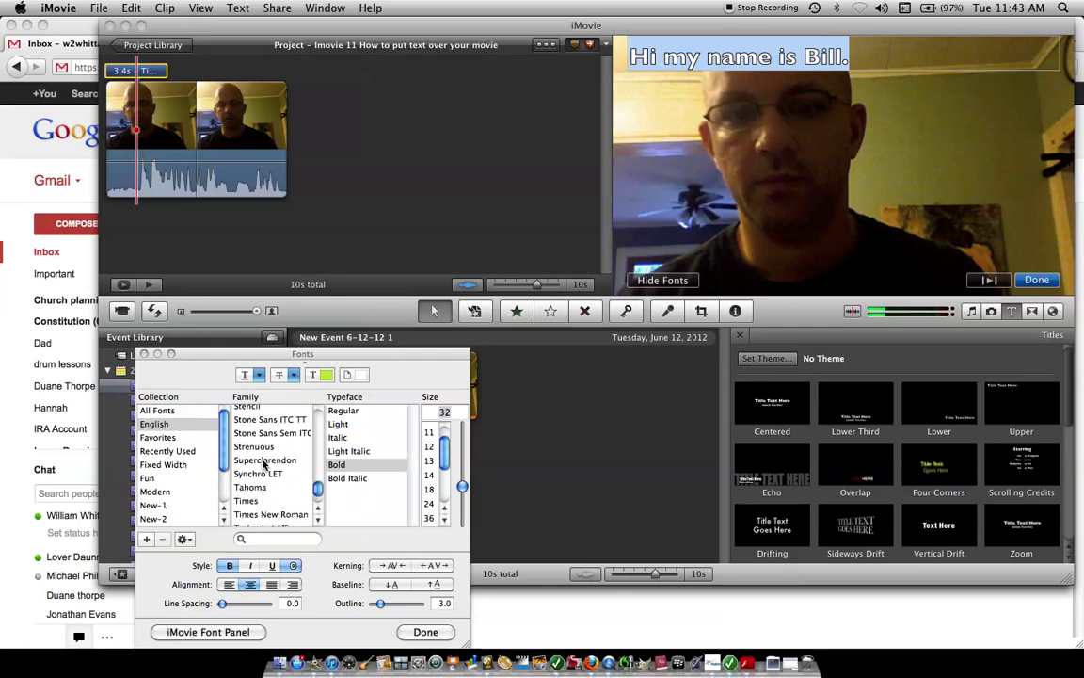
pyautogui.click(282, 492)
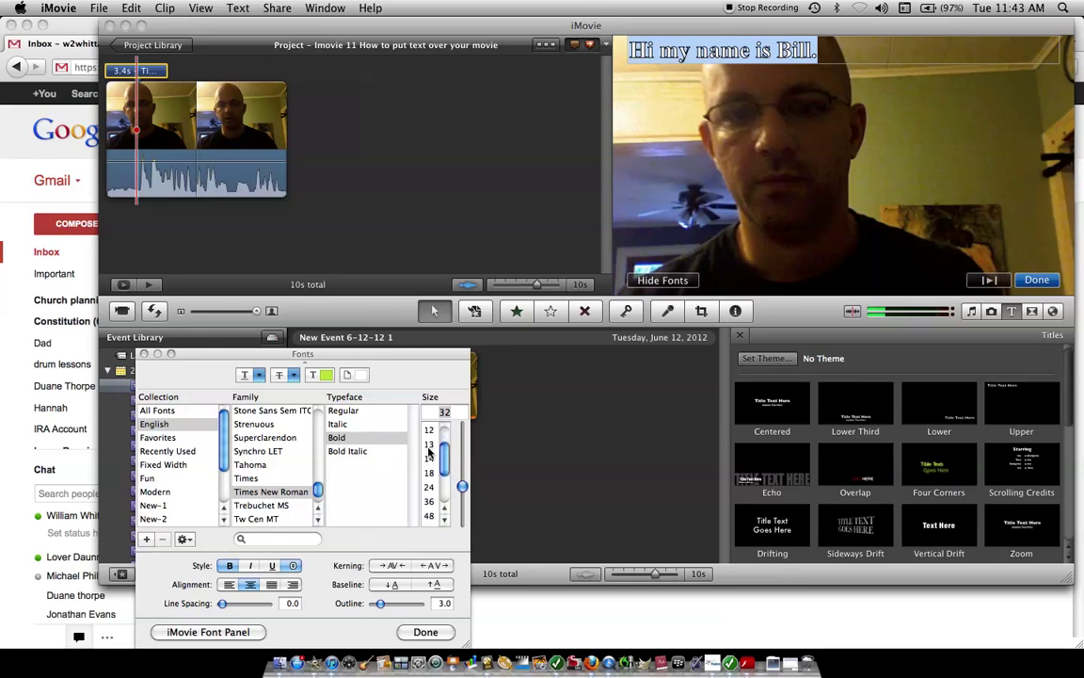
pyautogui.scroll(-1, 429, 451)
pyautogui.click(430, 482)
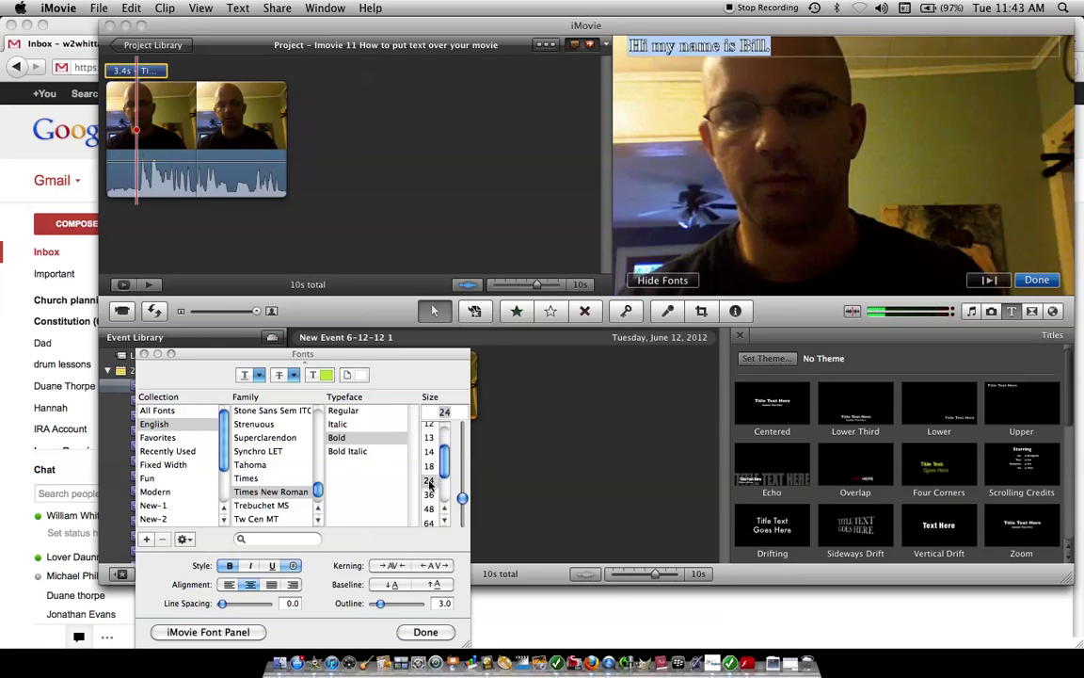
pyautogui.click(429, 495)
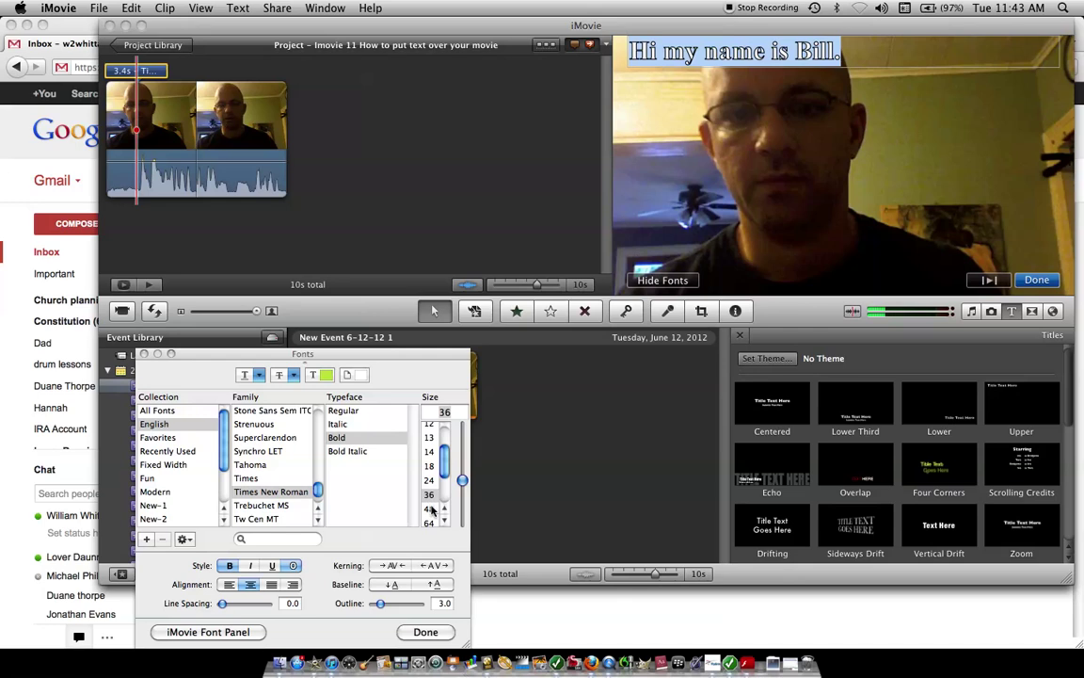
pyautogui.click(431, 509)
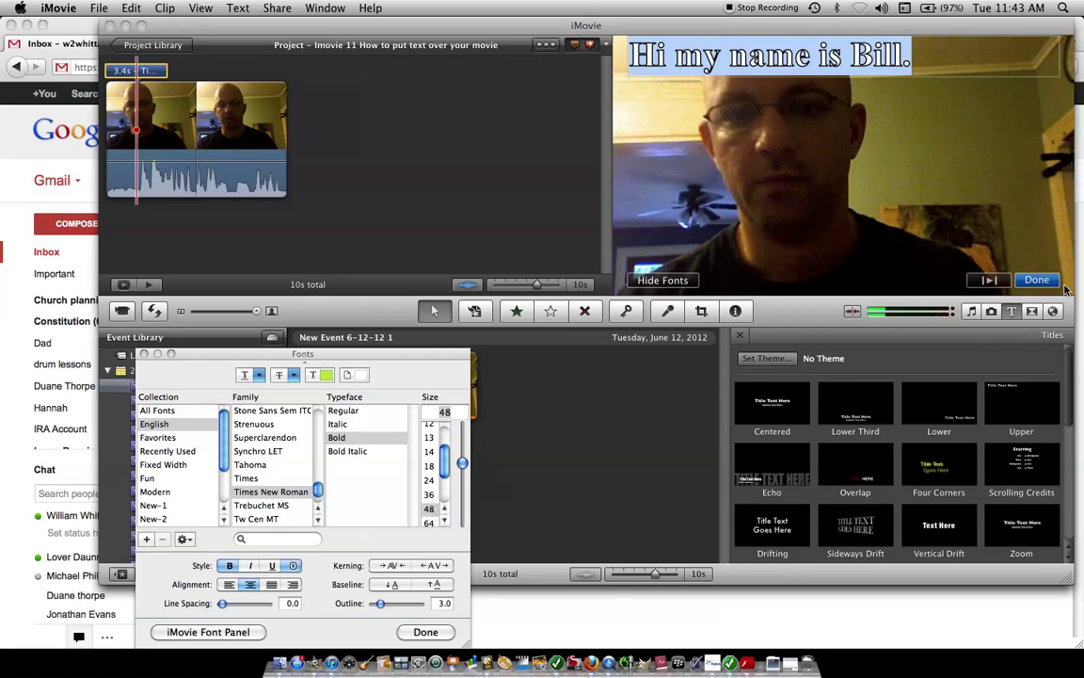
pyautogui.click(324, 376)
pyautogui.click(340, 370)
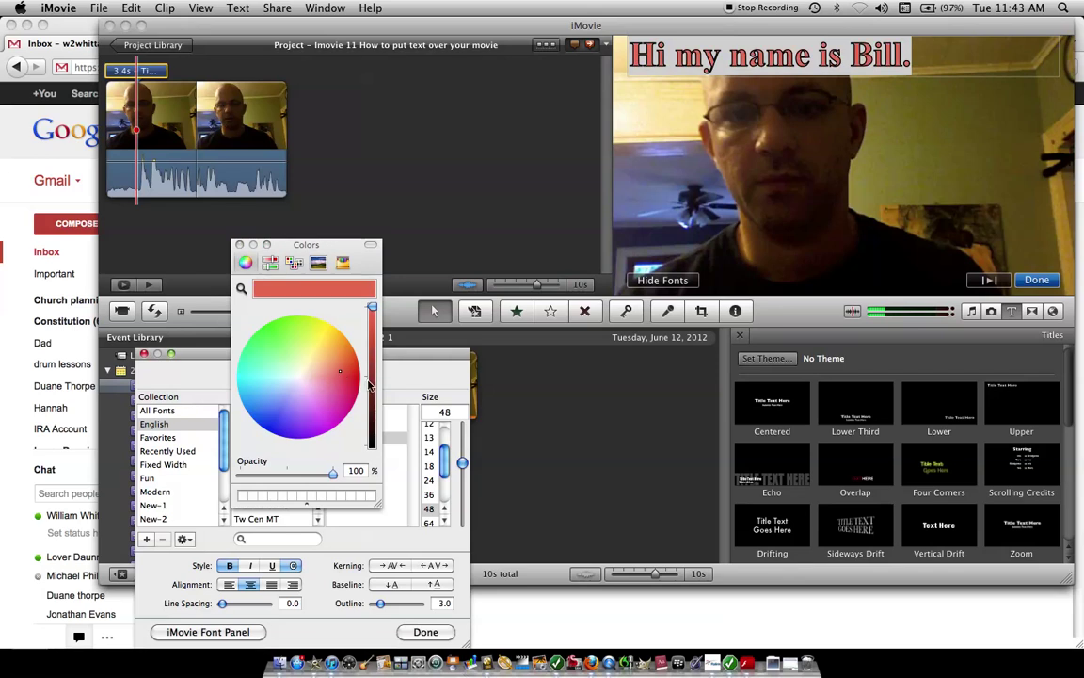
# - Stretch the title bar from 3.4s to 7.6s, then play the project from its start
pyautogui.click(1040, 282)
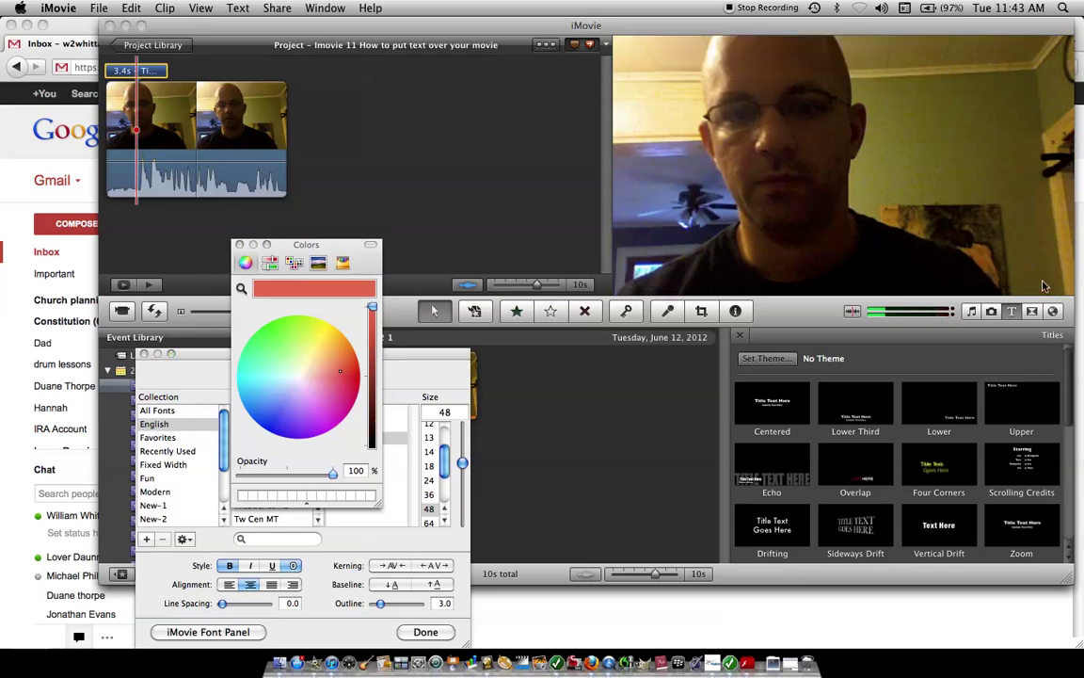
pyautogui.click(155, 71)
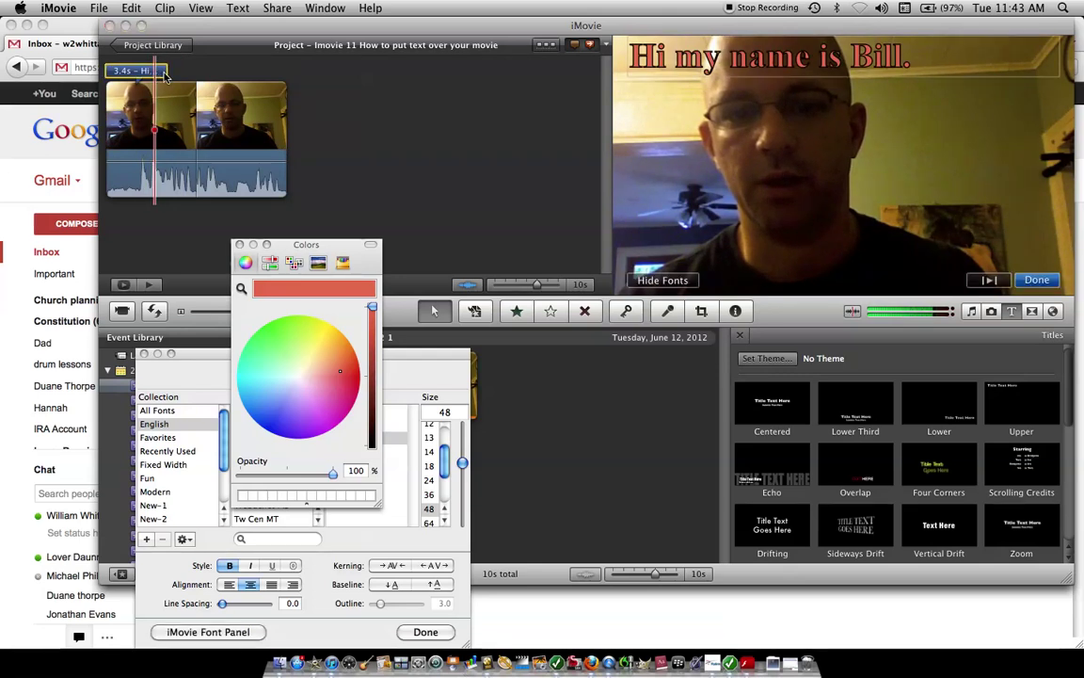
pyautogui.moveTo(167, 75); pyautogui.dragTo(241, 80)
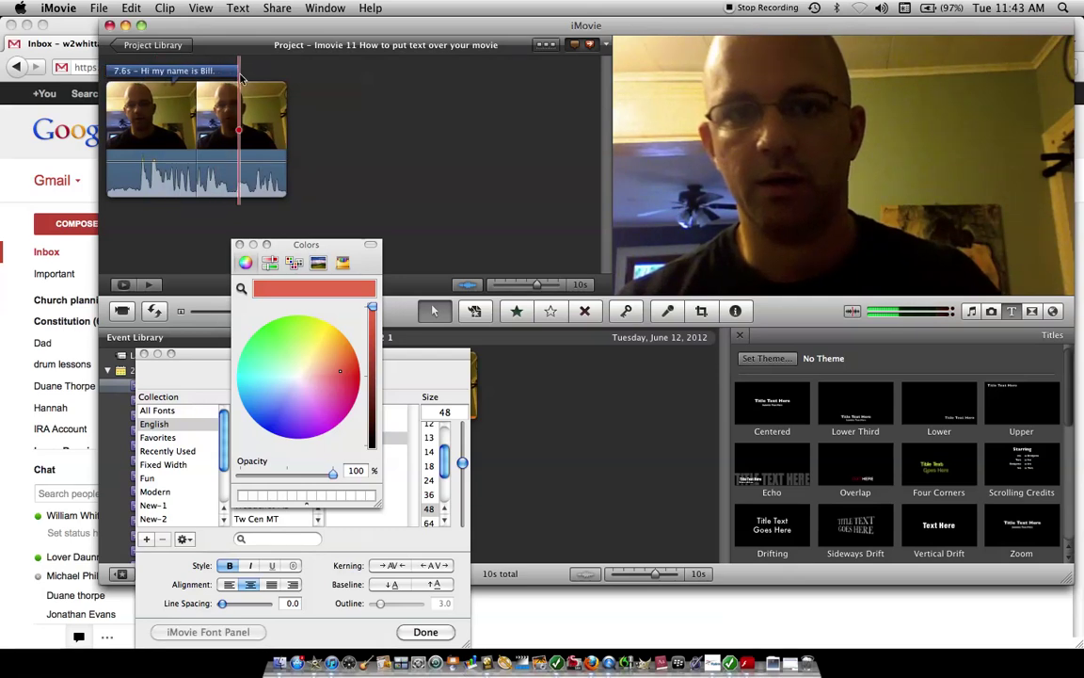
pyautogui.click(107, 112)
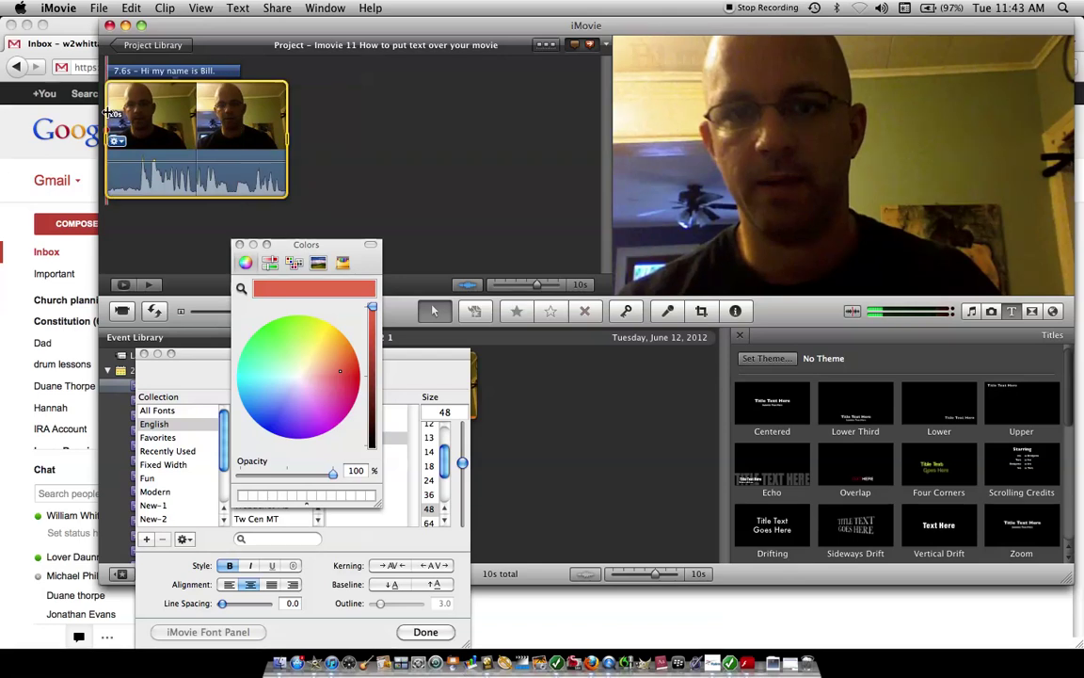
pyautogui.press('space')
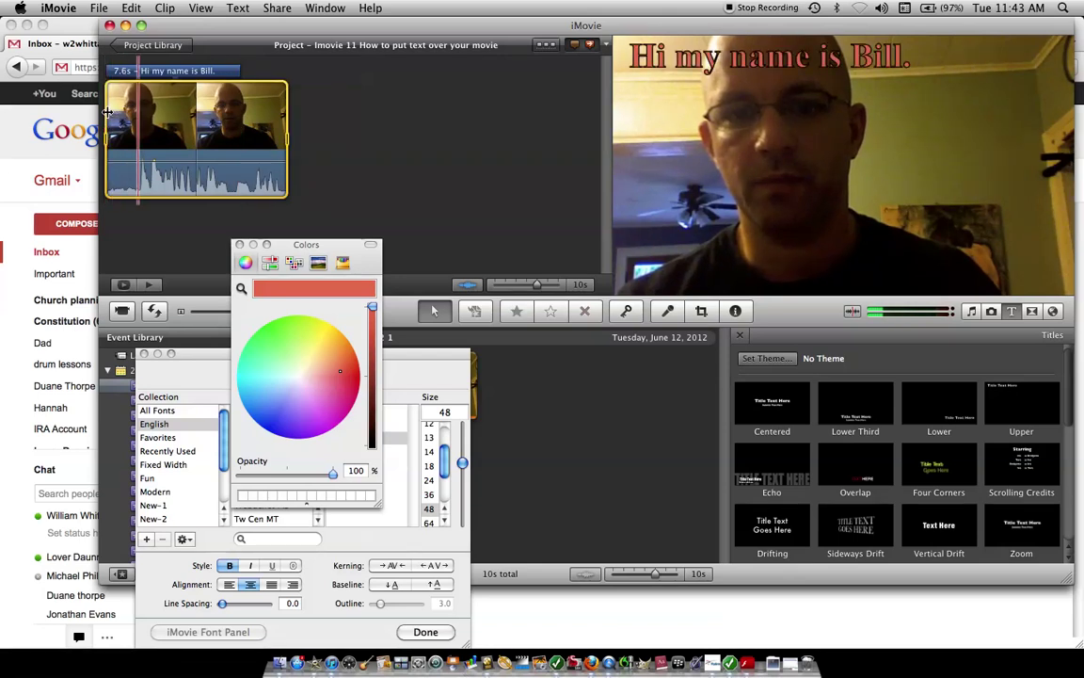